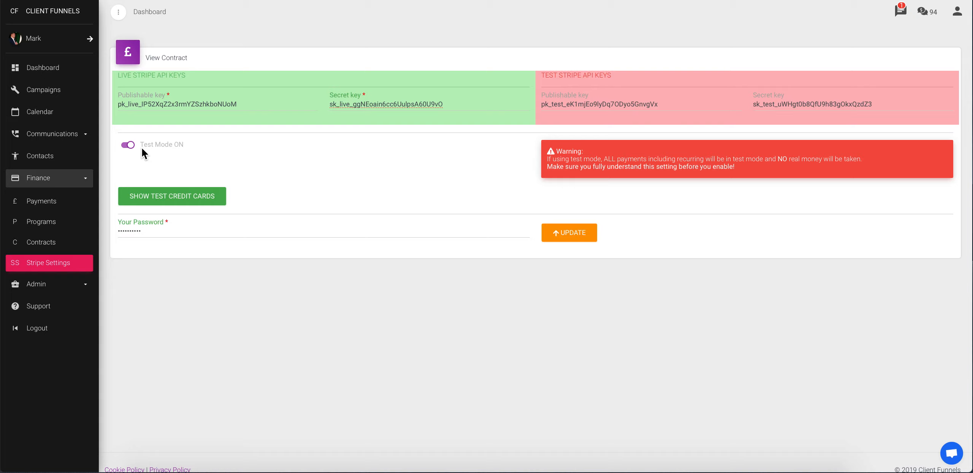
Turn off test mode and update the Stripe settings
click(128, 148)
click(567, 234)
Switch to the Stripe dashboard, search for API and open the developer API keys page
click(793, 0)
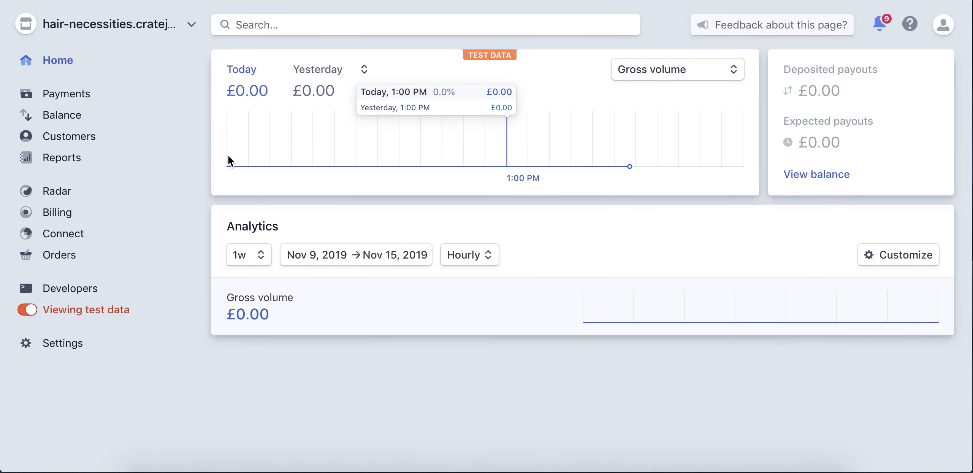
click(261, 26)
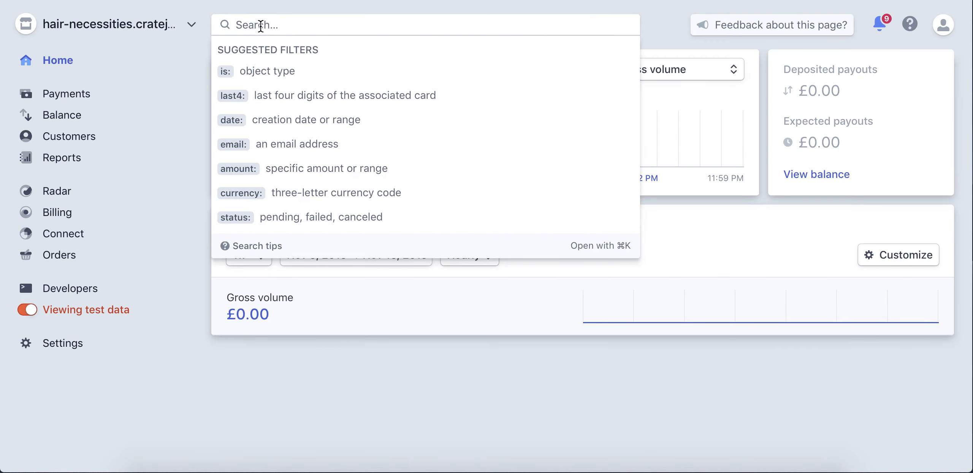
text(API)
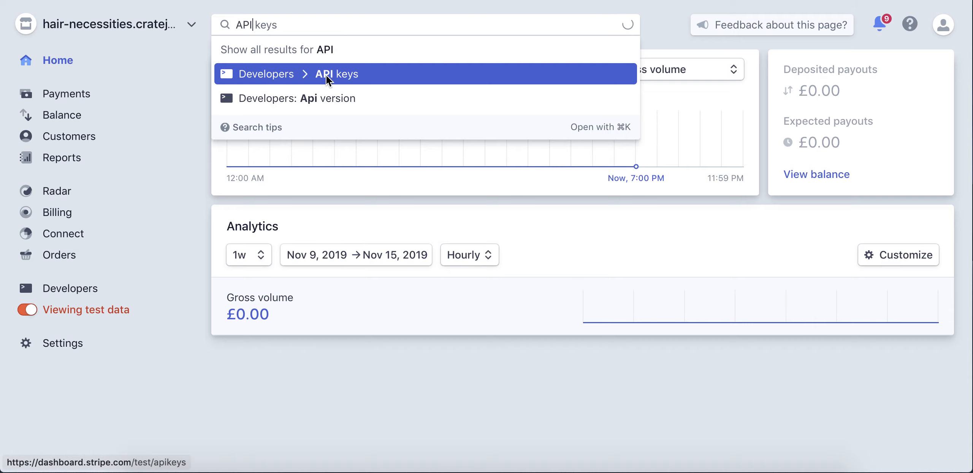
click(327, 74)
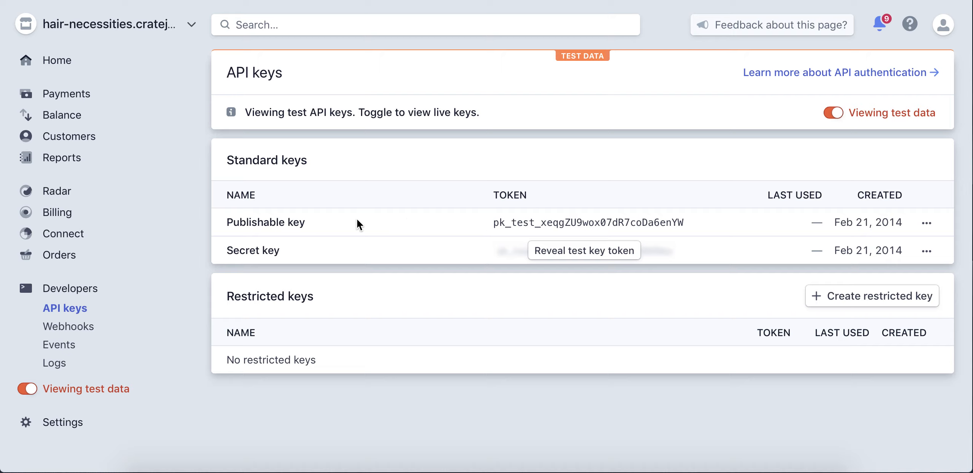
Copy the test publishable key from Stripe and replace the test publishable key in the Client Funnels Stripe settings with it
triple_click(498, 220)
key(ctrl+c)
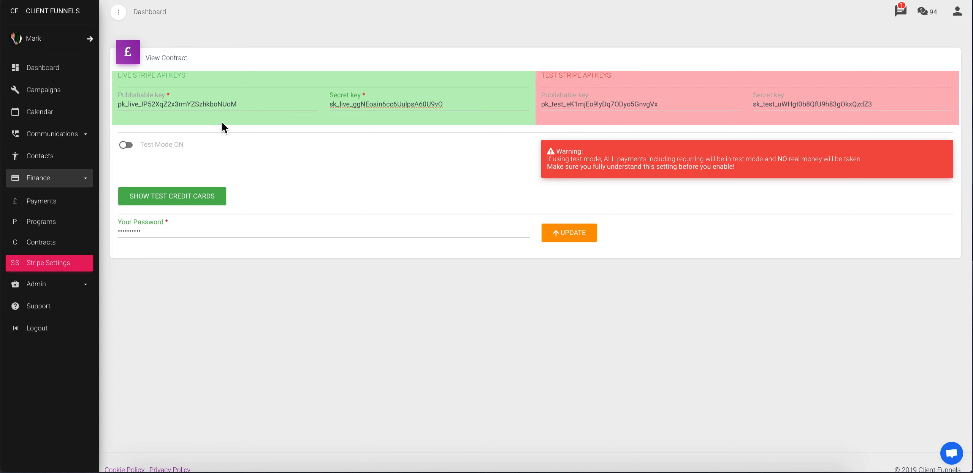
double_click(564, 105)
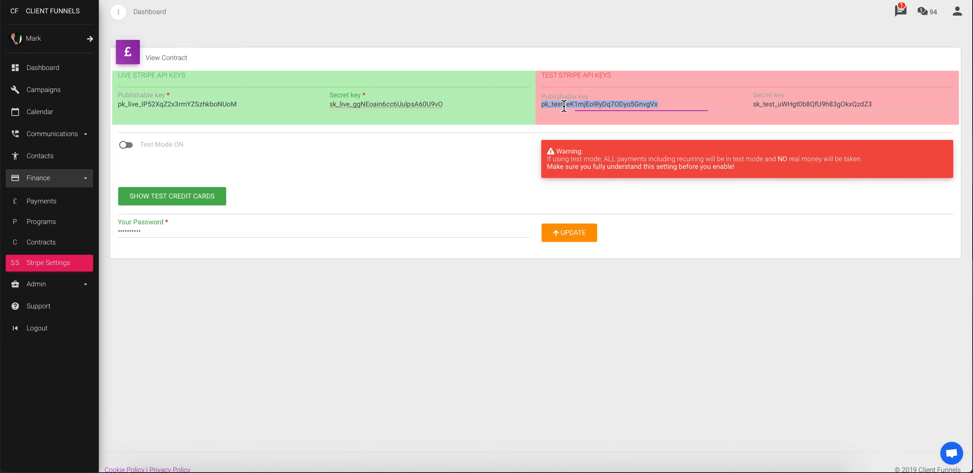
key(ctrl+v)
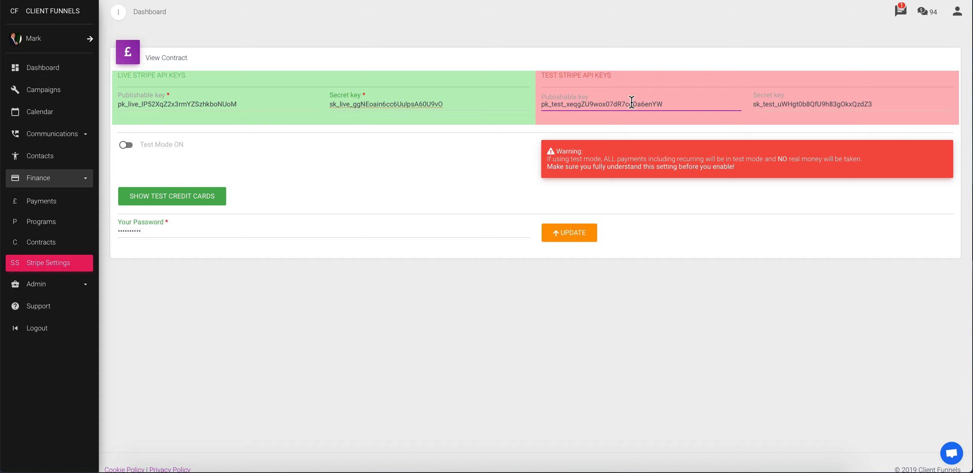
Reveal and copy the test secret key in Stripe, and replace the test secret key in Client Funnels with it
double_click(767, 104)
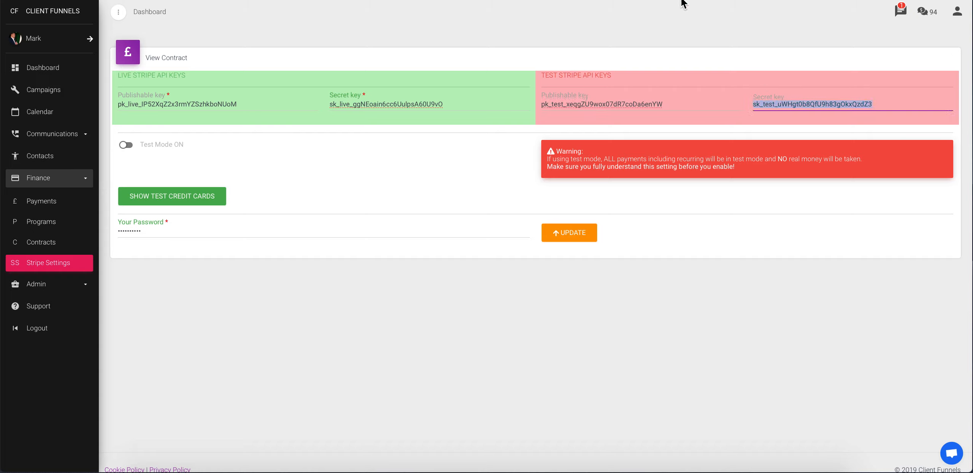
click(748, 0)
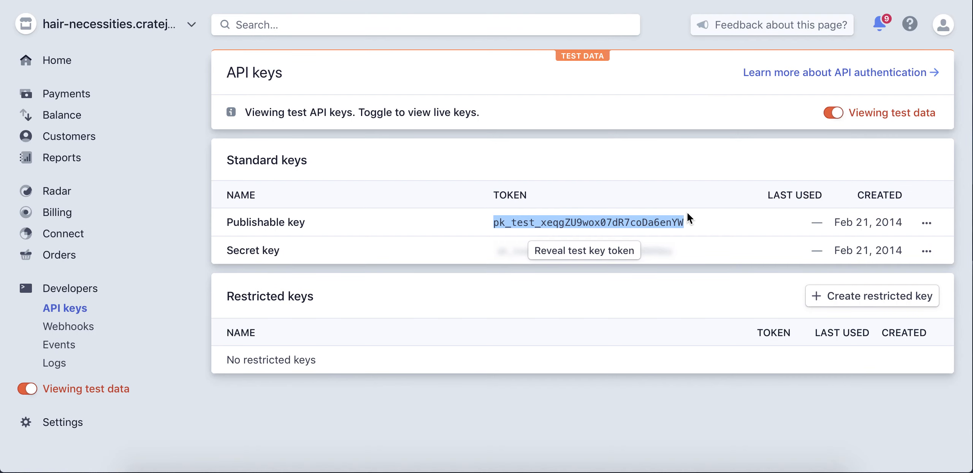
click(594, 252)
triple_click(599, 248)
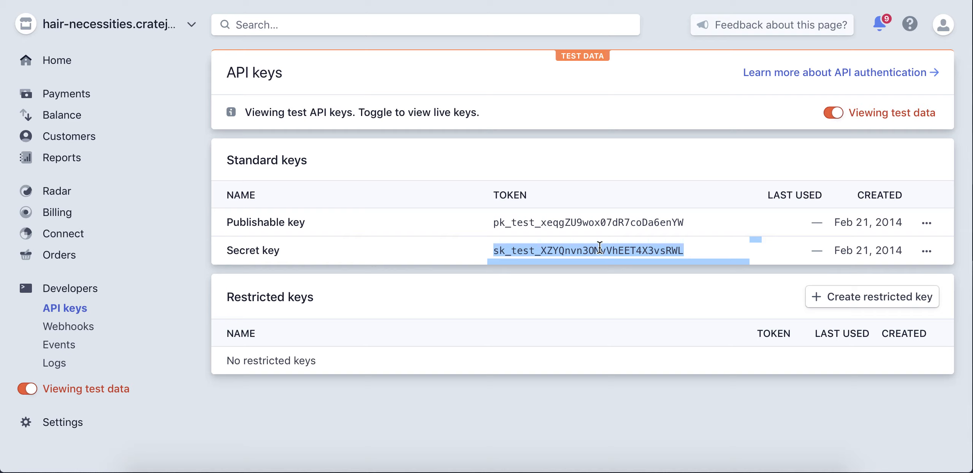
click(600, 248)
drag(683, 250, 492, 246)
key(ctrl+c)
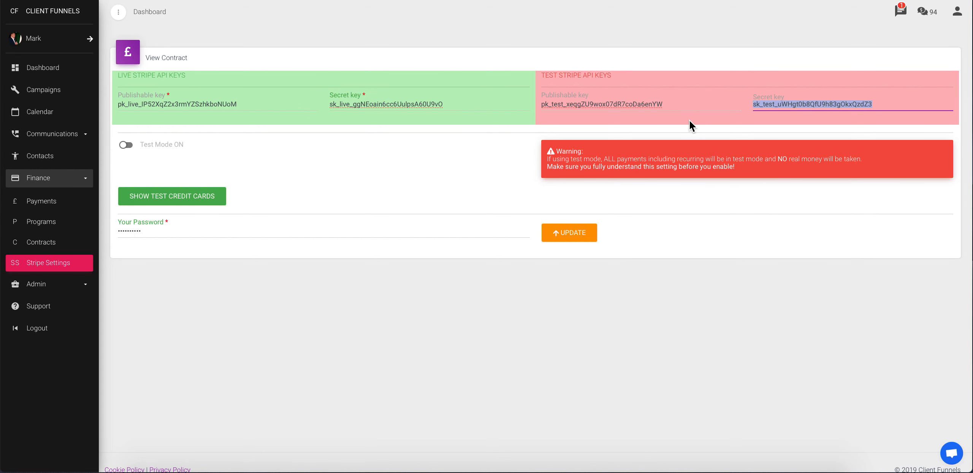
key(BackSpace)
key(ctrl+v)
click(483, 171)
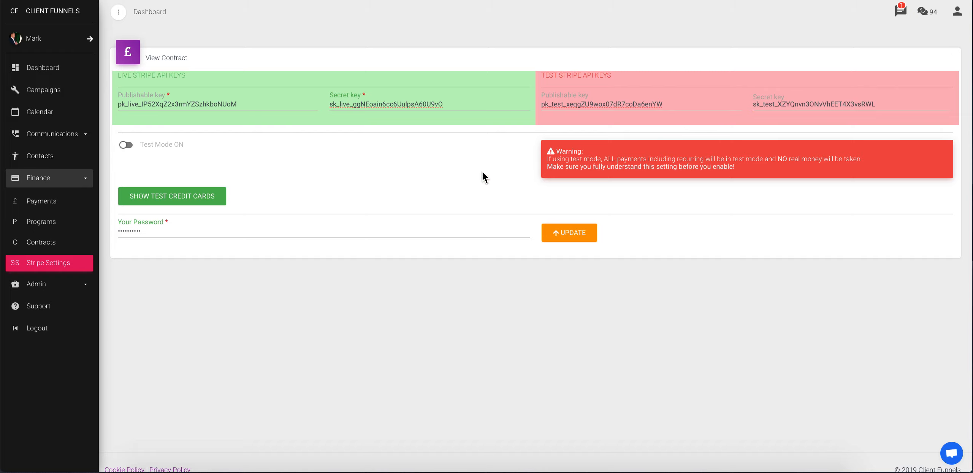
Show the live API keys in Stripe and replace the live publishable key in Client Funnels with the live one shown there
double_click(216, 103)
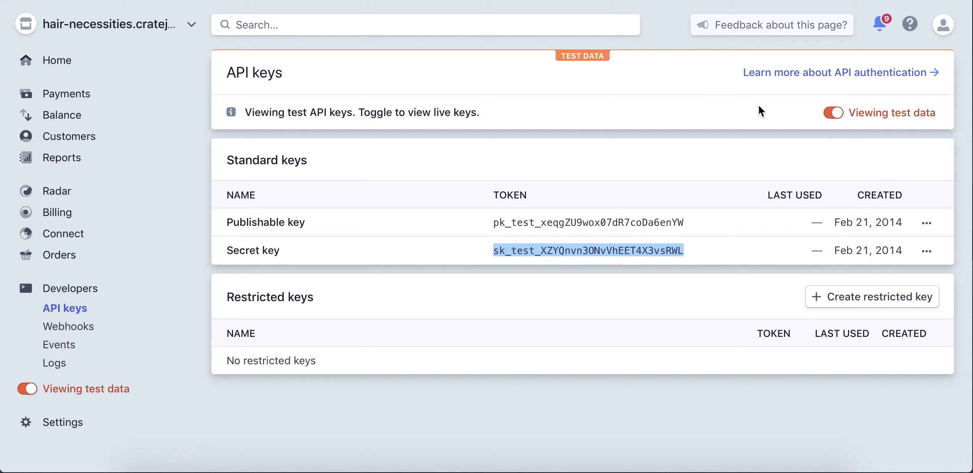
click(834, 114)
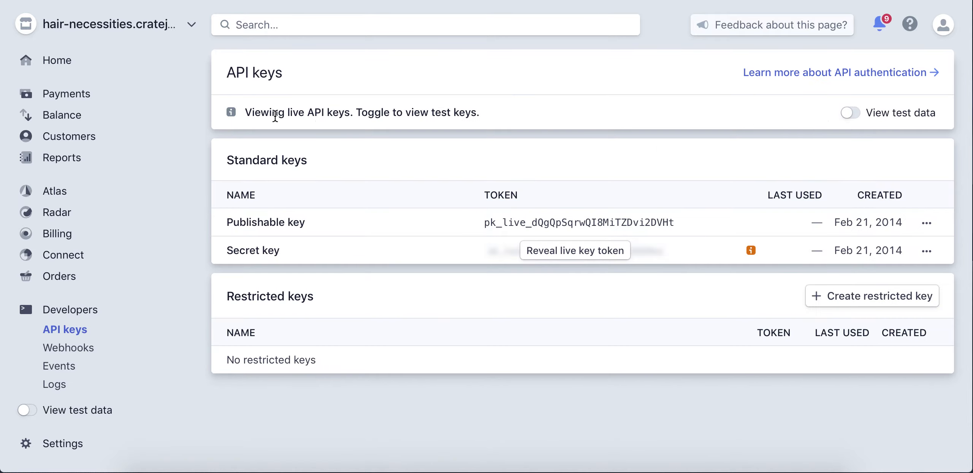
triple_click(545, 221)
click(546, 220)
drag(678, 224, 483, 220)
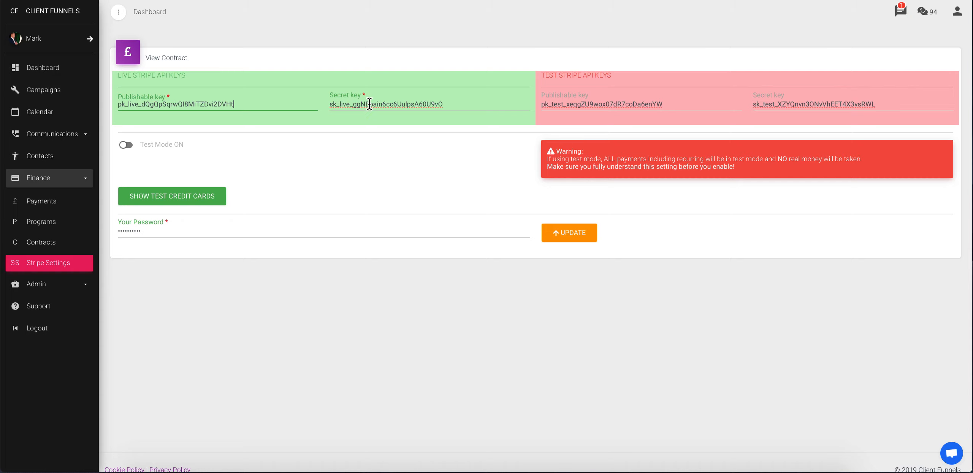
Reveal and copy the live secret key in Stripe, and replace the live secret key in Client Funnels with it
double_click(369, 103)
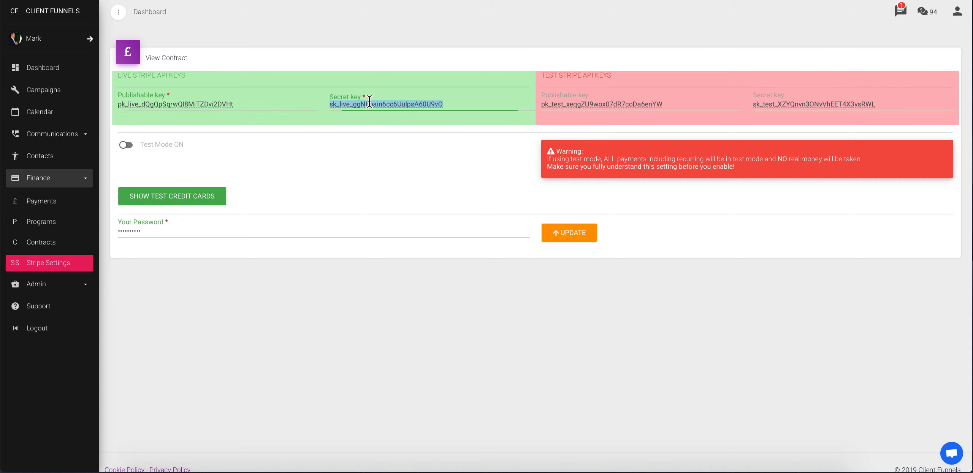
key(BackSpace)
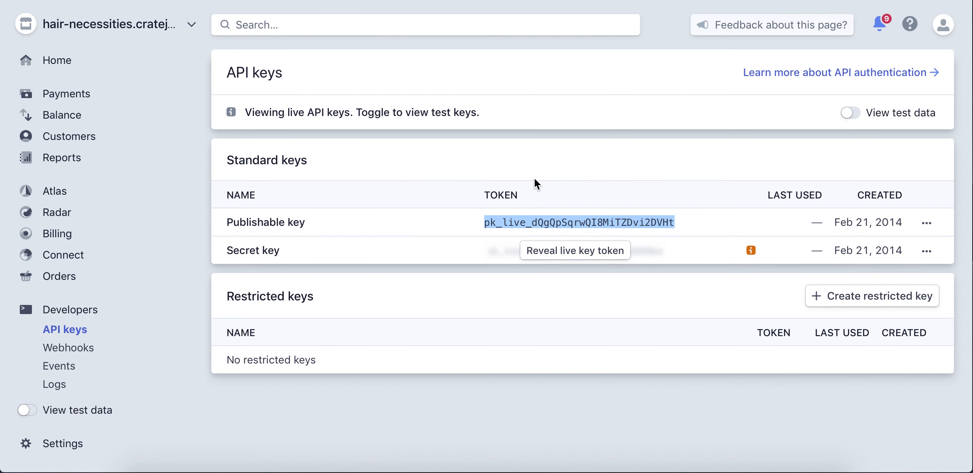
click(575, 251)
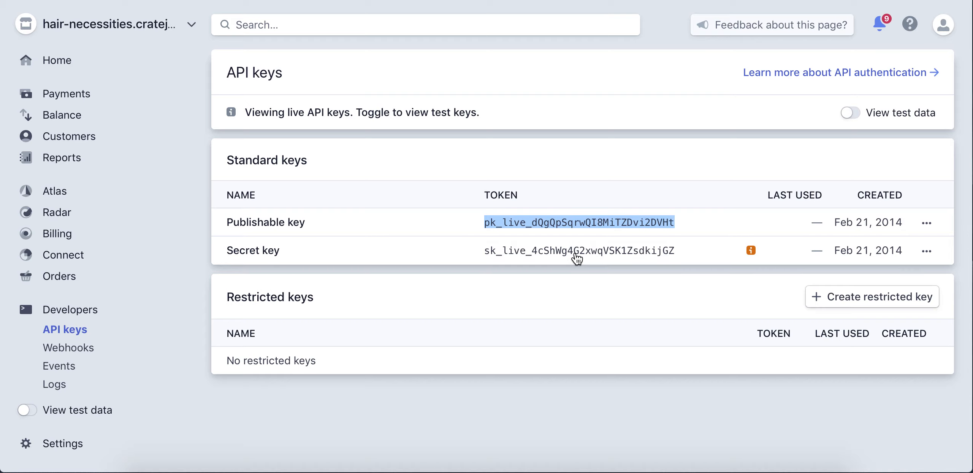
click(606, 250)
click(605, 251)
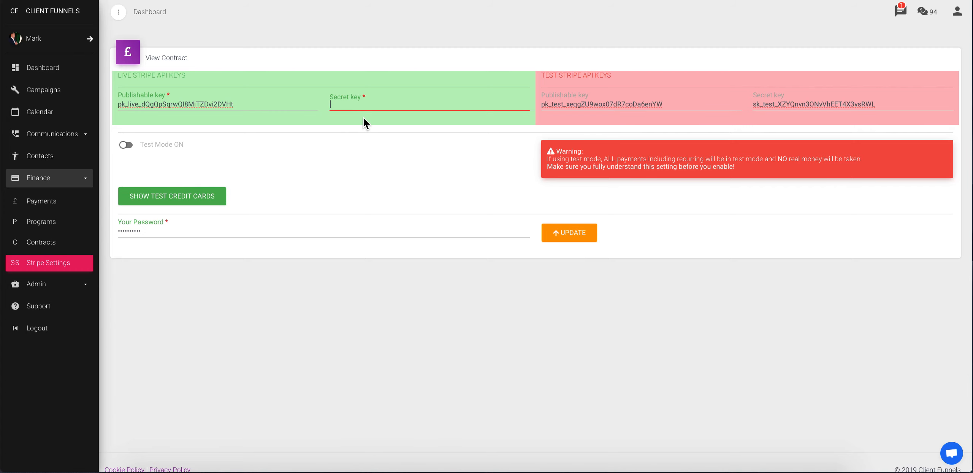
key(ctrl+v)
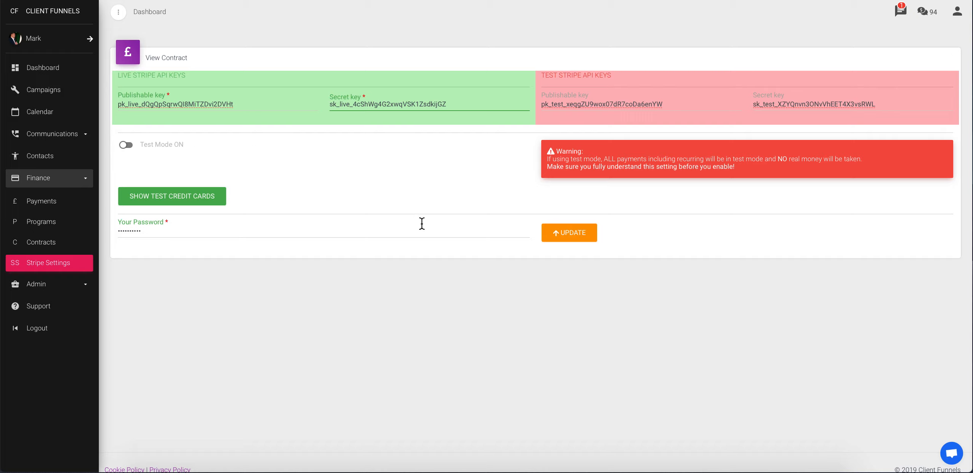
Turn test mode on and back off in the Stripe settings
drag(149, 230, 104, 230)
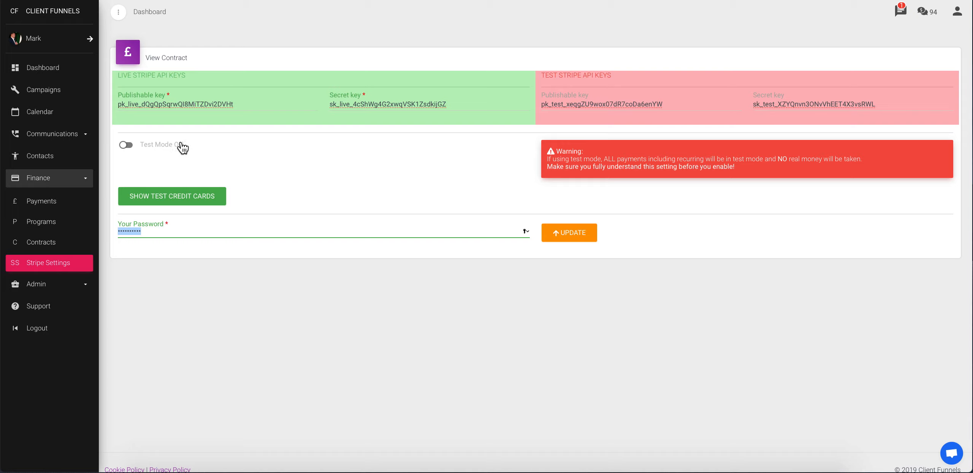
click(127, 144)
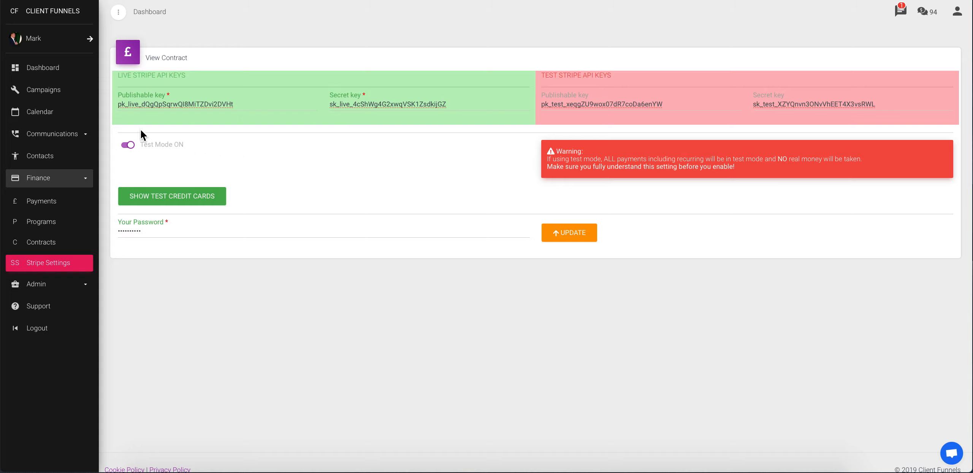
click(127, 146)
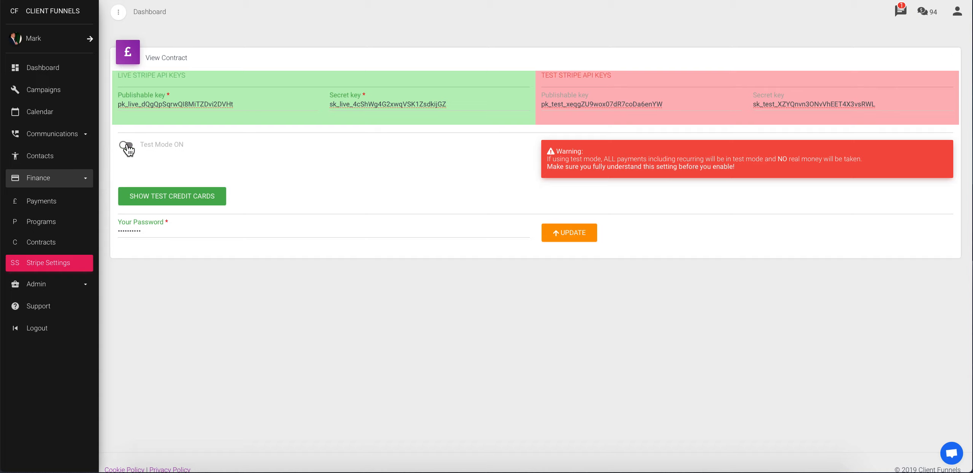